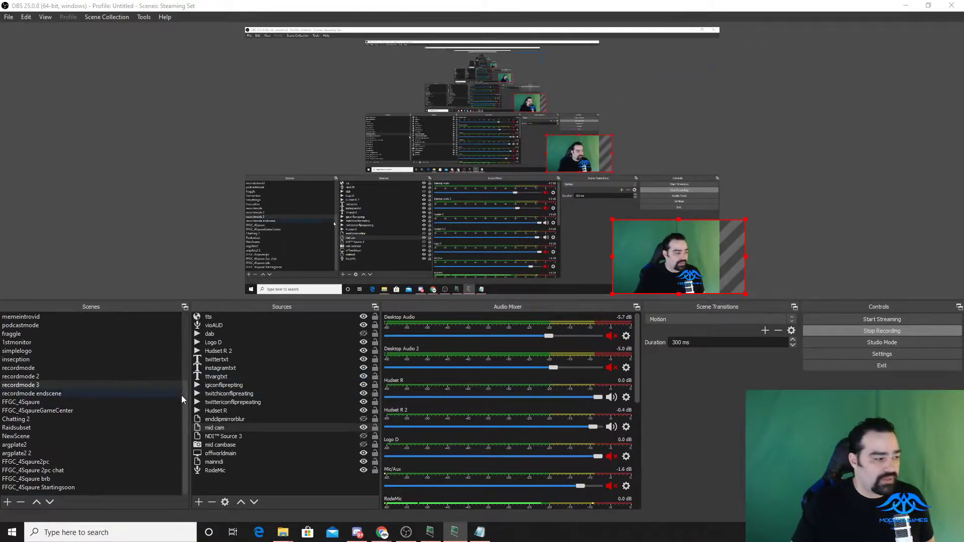
- Open the filters of the mid cam source and move the dialog clear of the scene preview
right_click(219, 429)
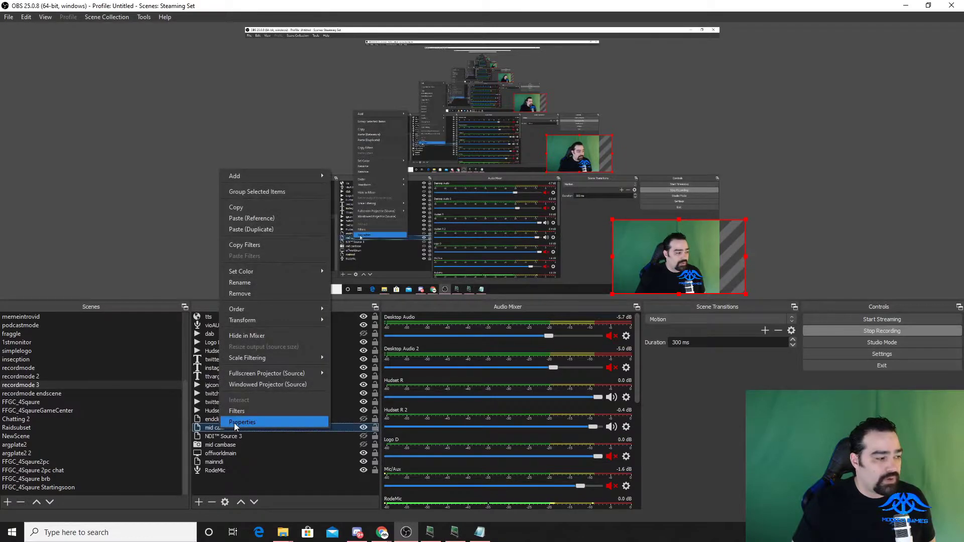
click(252, 415)
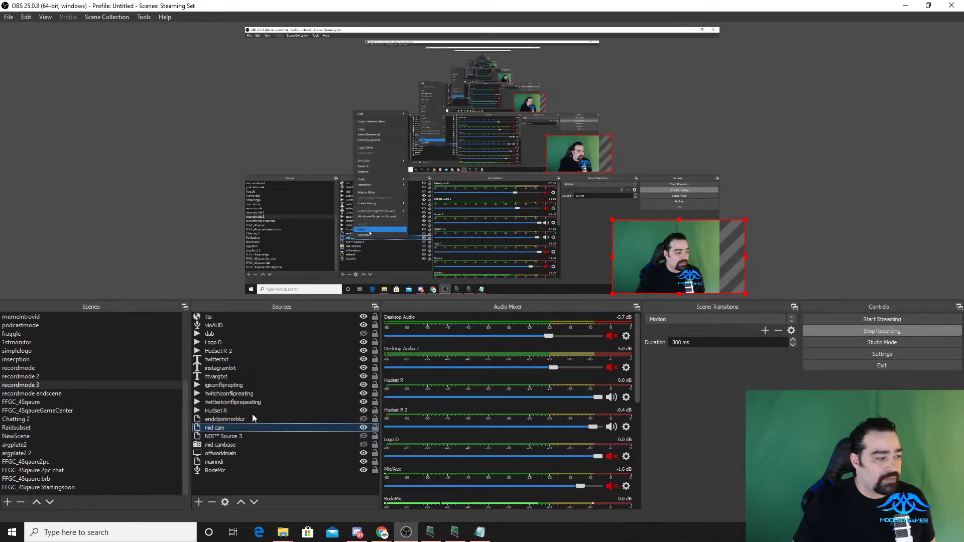
drag(387, 76, 191, 28)
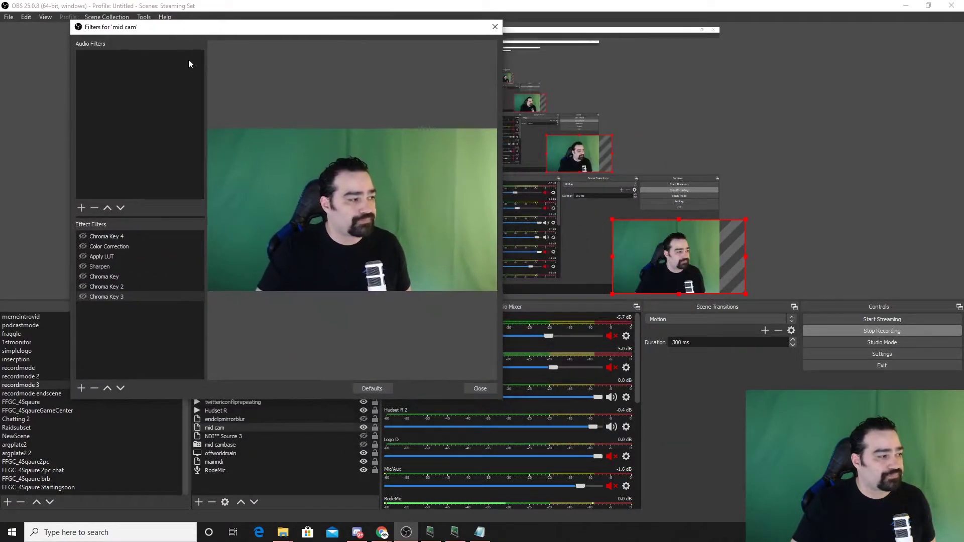
- Set the Chroma Key filter's custom key color to #154a40, sampled from the dark green backdrop, and enable the filter
click(114, 277)
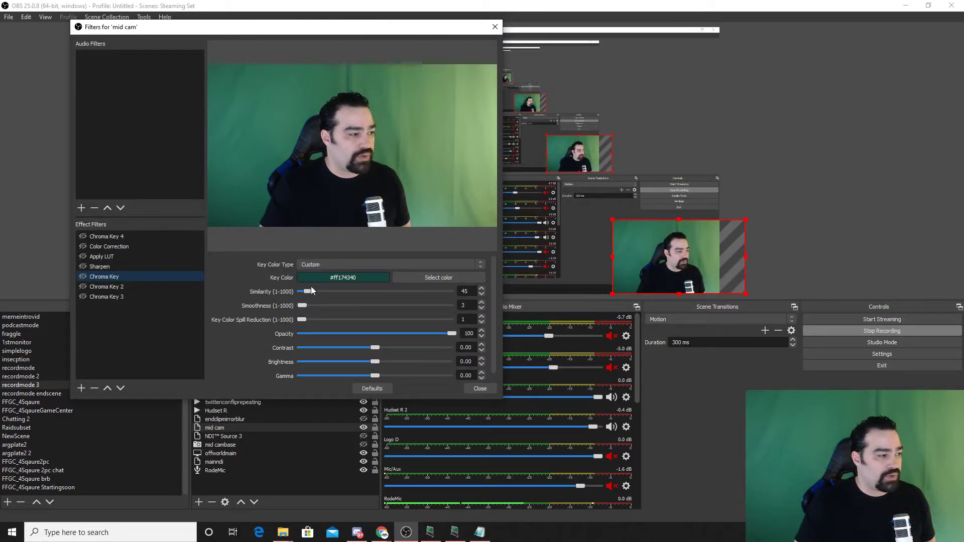
click(308, 264)
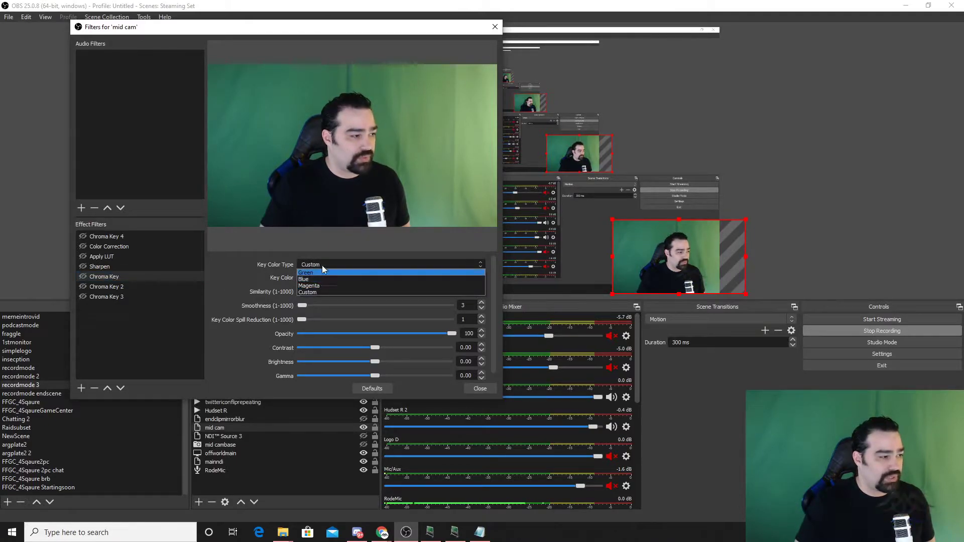
click(321, 290)
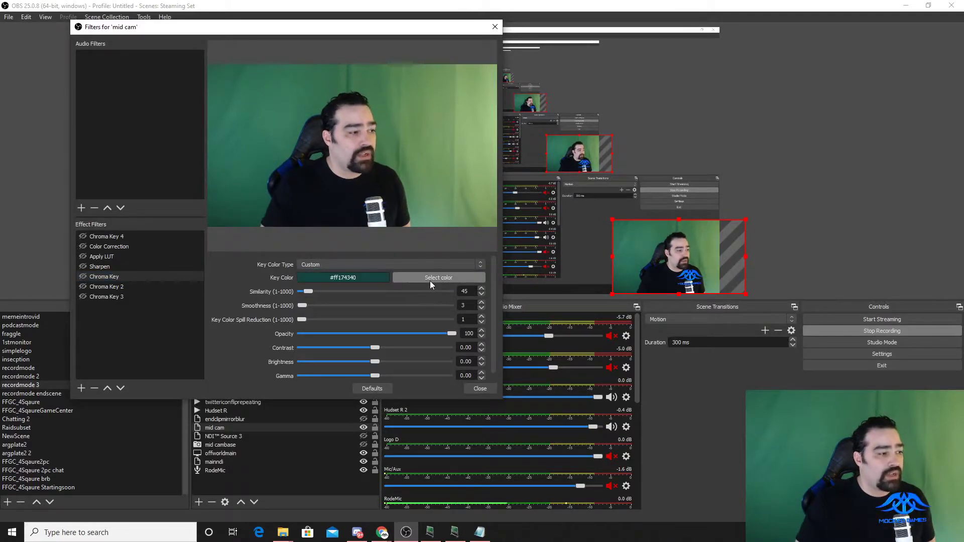
click(430, 282)
drag(301, 103, 352, 290)
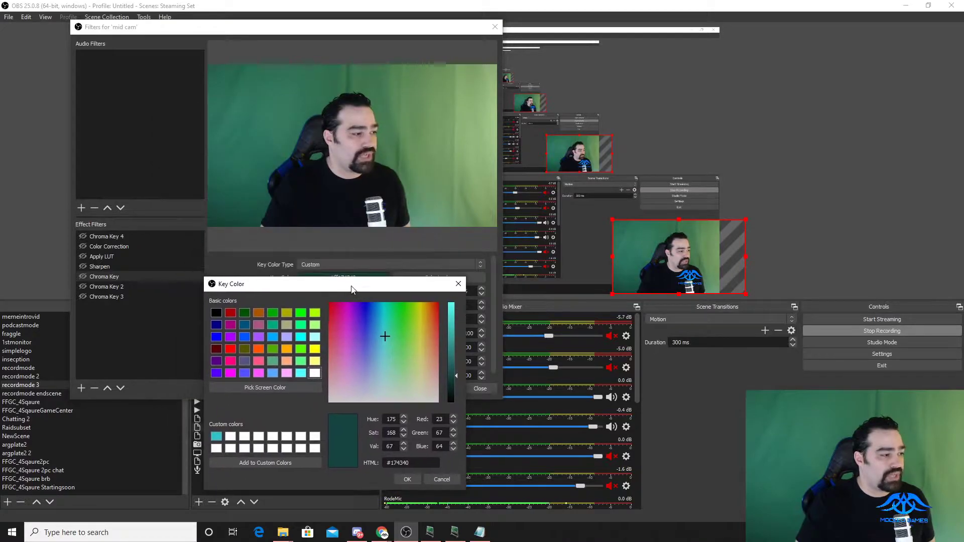
click(266, 388)
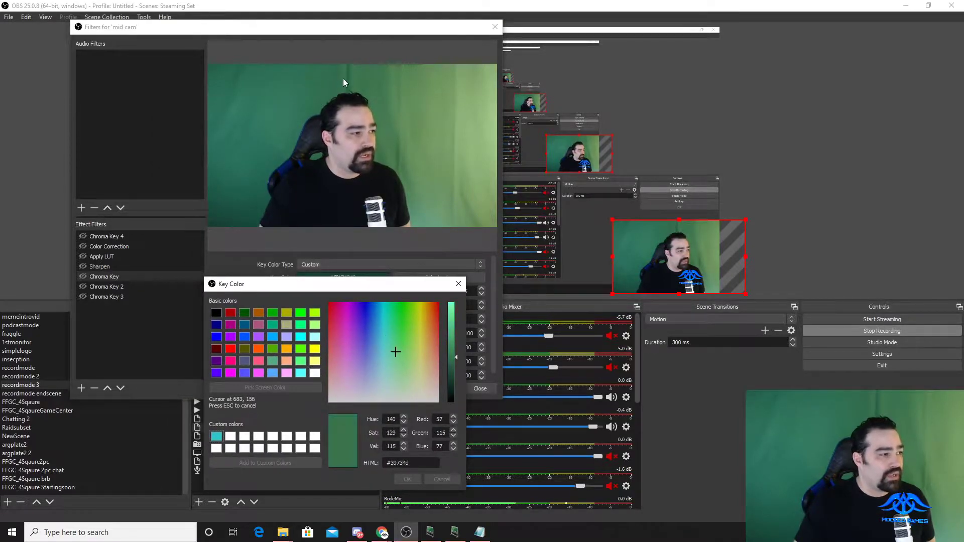
click(222, 210)
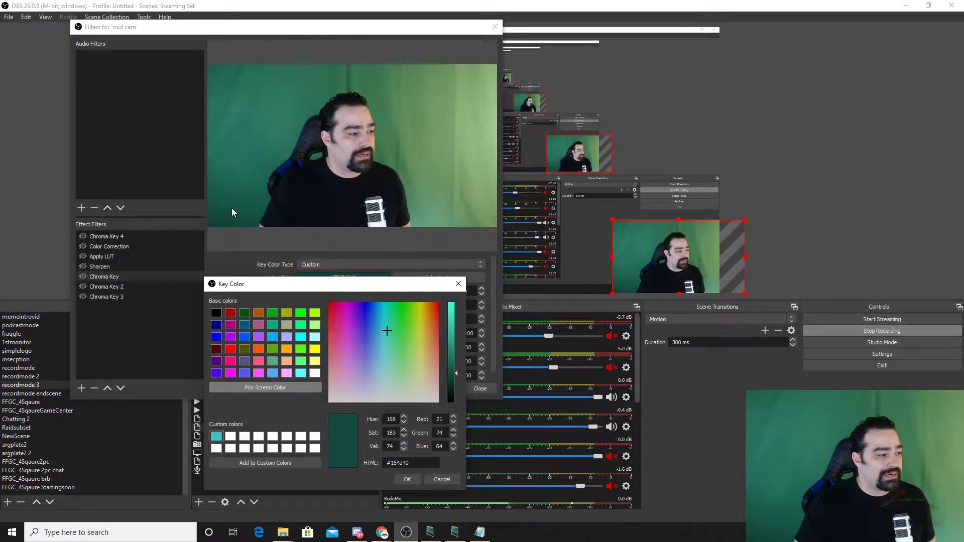
drag(308, 285, 318, 218)
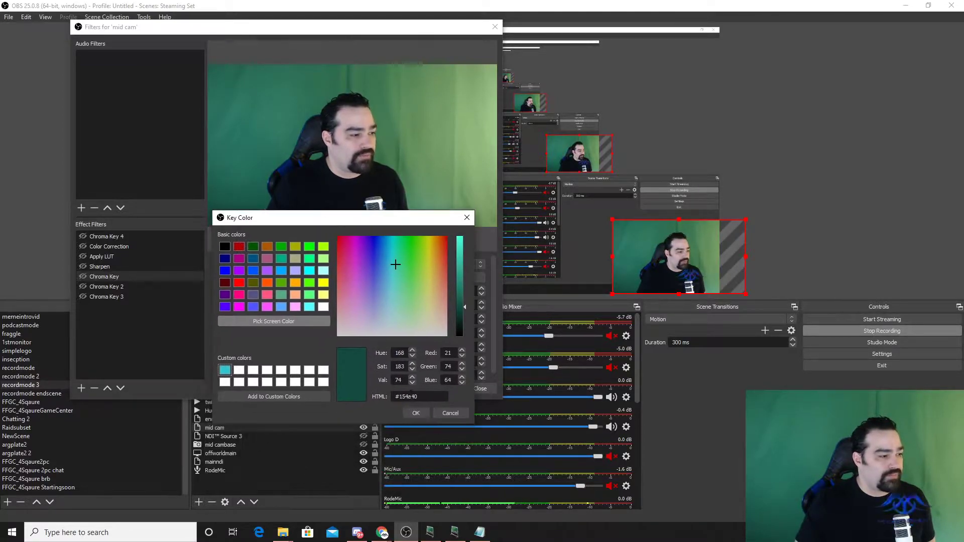
click(415, 412)
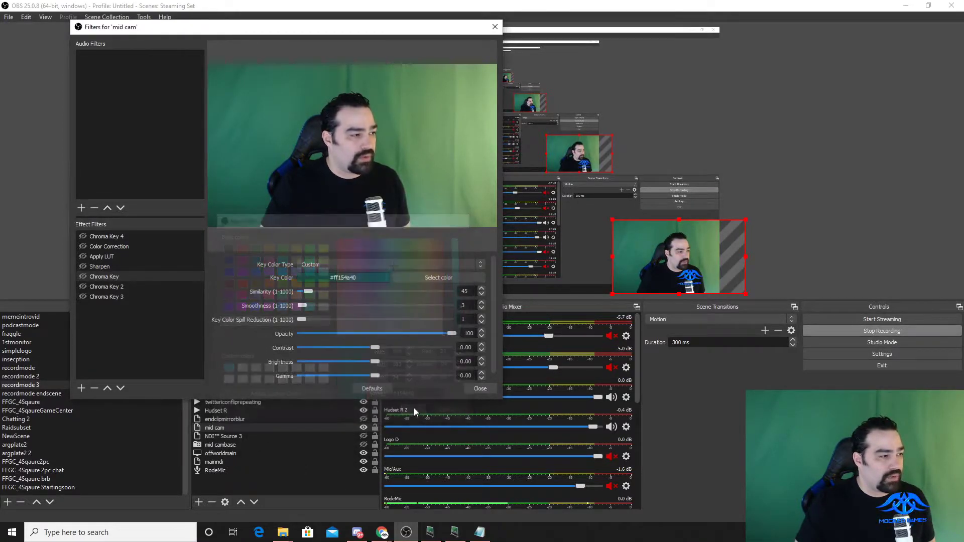
click(83, 276)
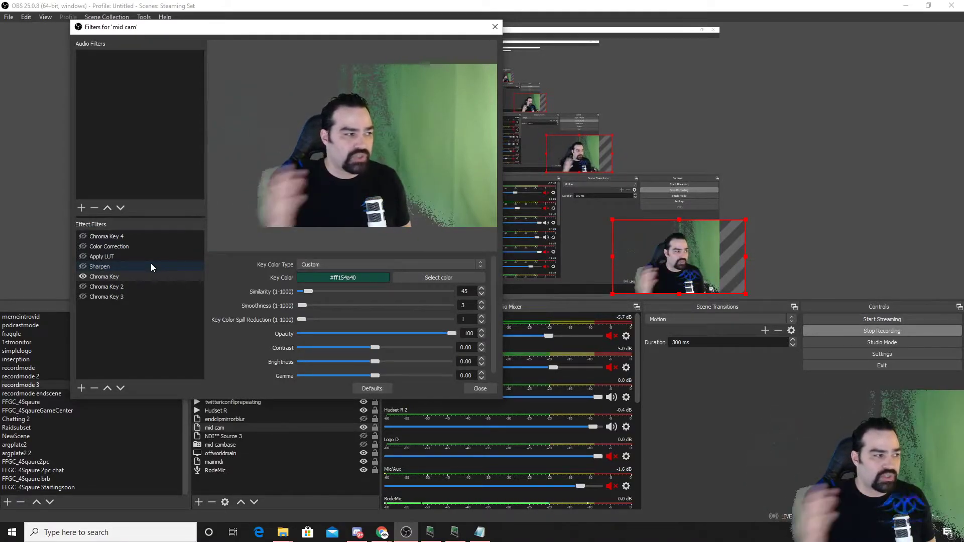
- Enable the Chroma Key 2 filter with key color type Green and a similarity of 470
click(116, 286)
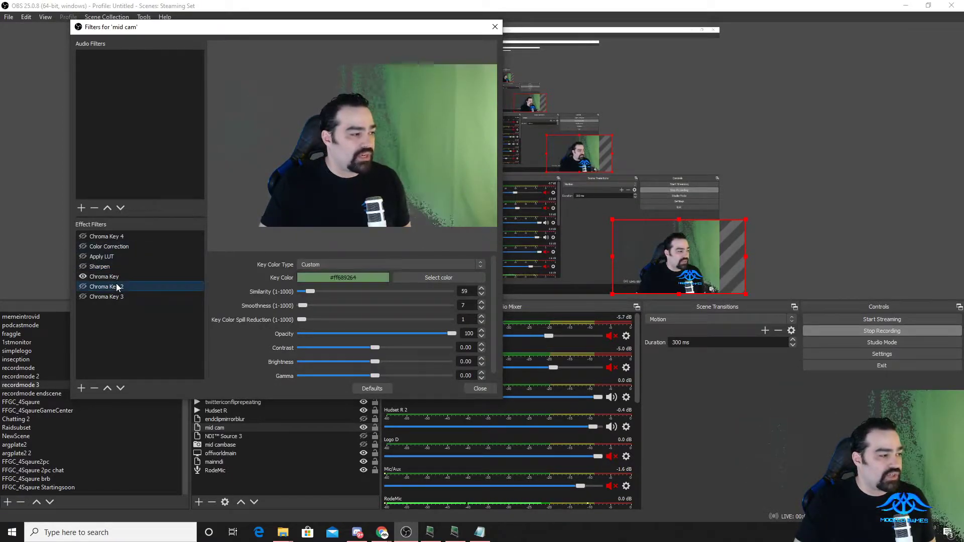
click(353, 262)
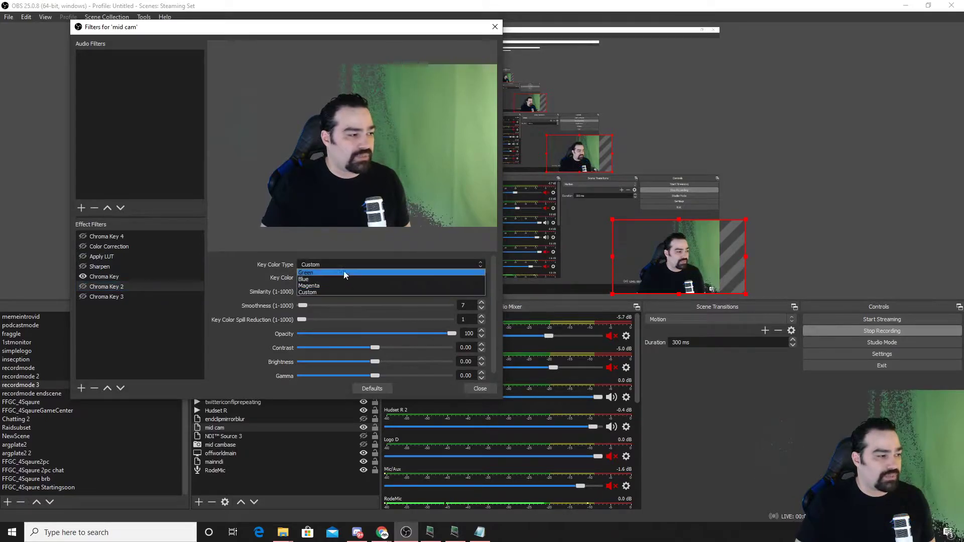
click(342, 275)
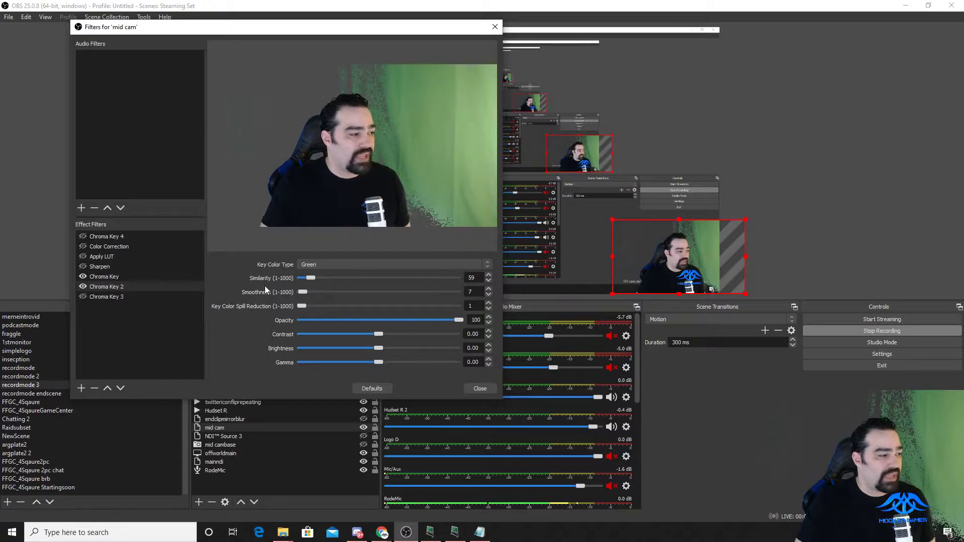
drag(315, 278, 373, 278)
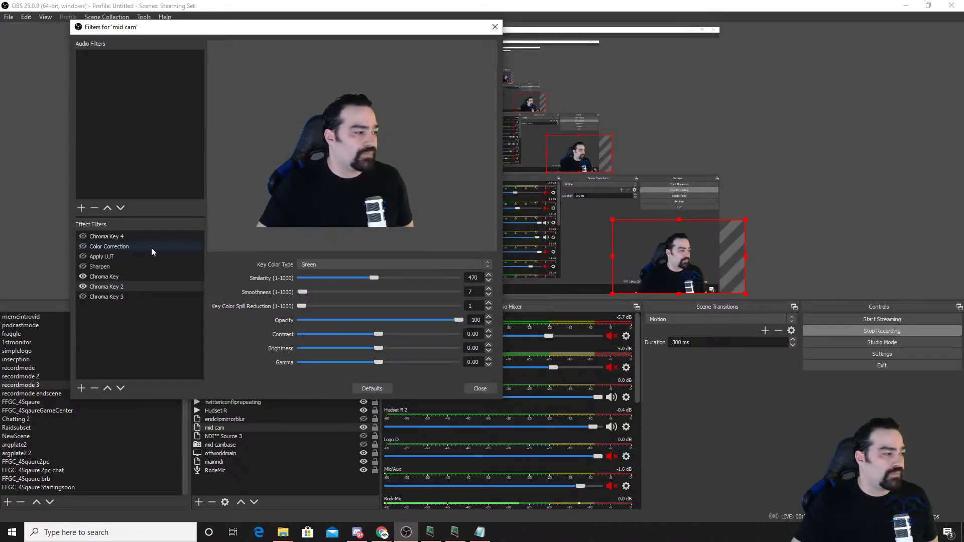
- Remove the Chroma Key 4 filter from the mid cam effect filters
click(116, 236)
click(125, 247)
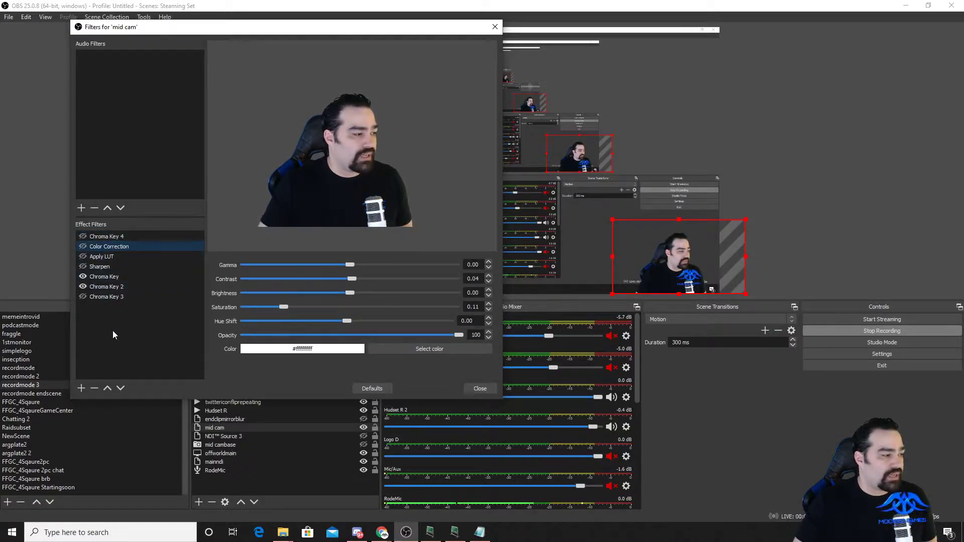
click(113, 278)
click(95, 389)
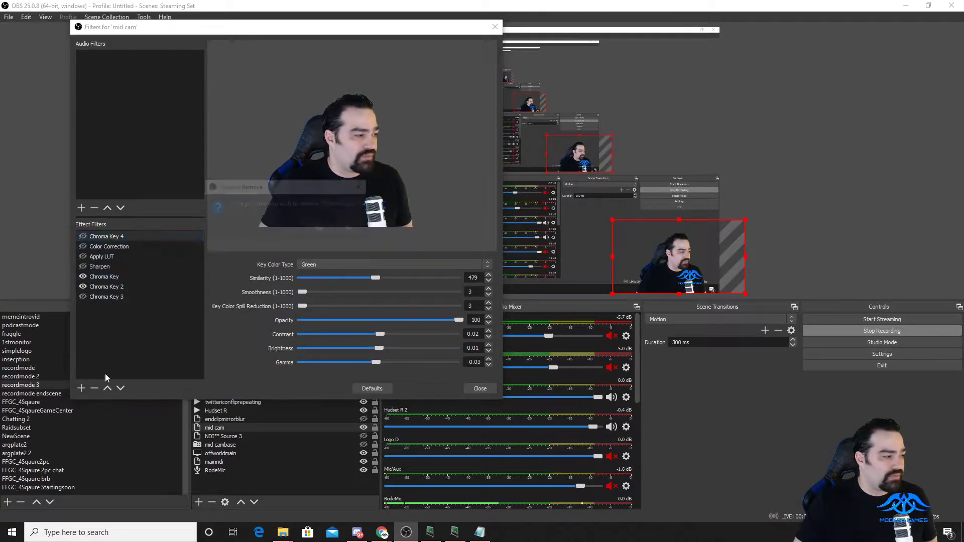
click(310, 230)
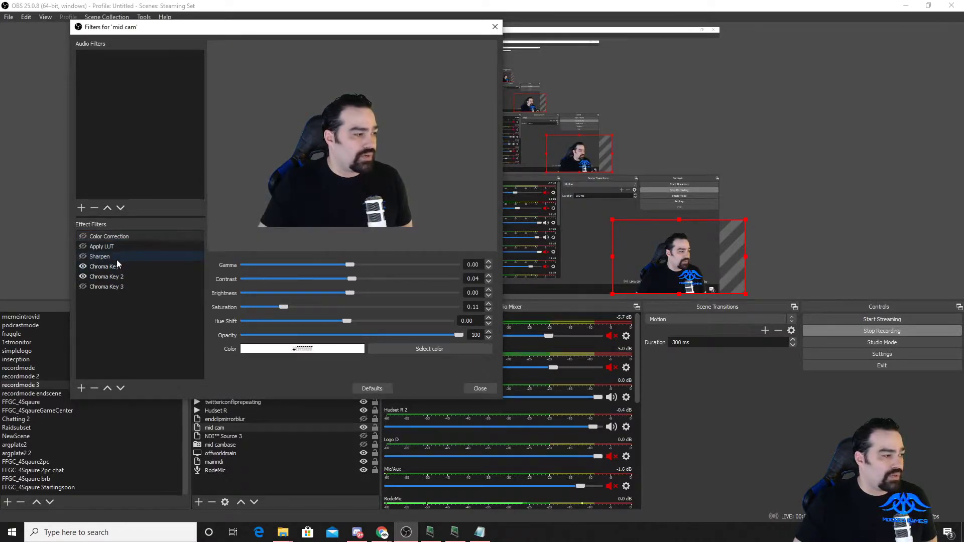
- Move the Chroma Key filter to the top of the effect filter order
click(116, 259)
click(112, 267)
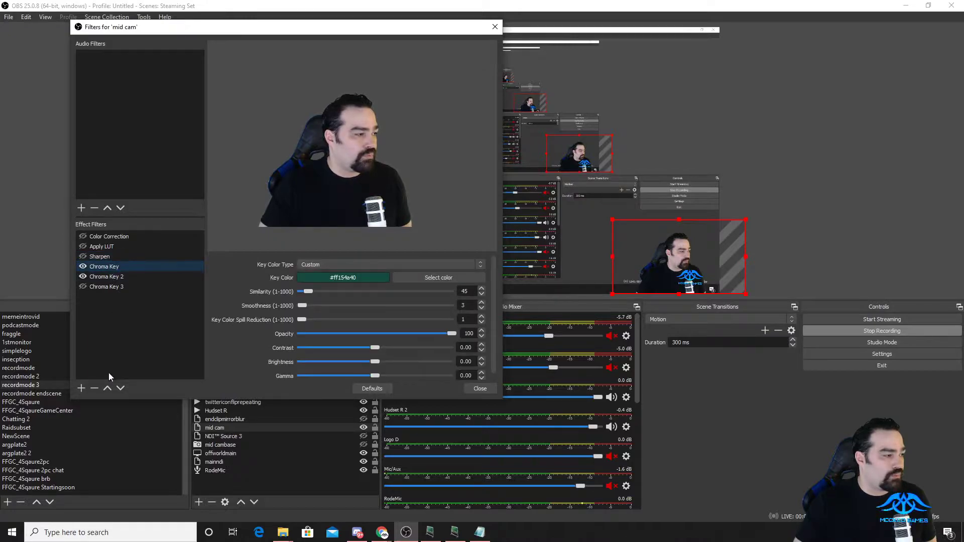
click(109, 388)
click(109, 388)
click(110, 387)
- Move the Chroma Key 2 filter up to sit directly below Chroma Key
click(114, 278)
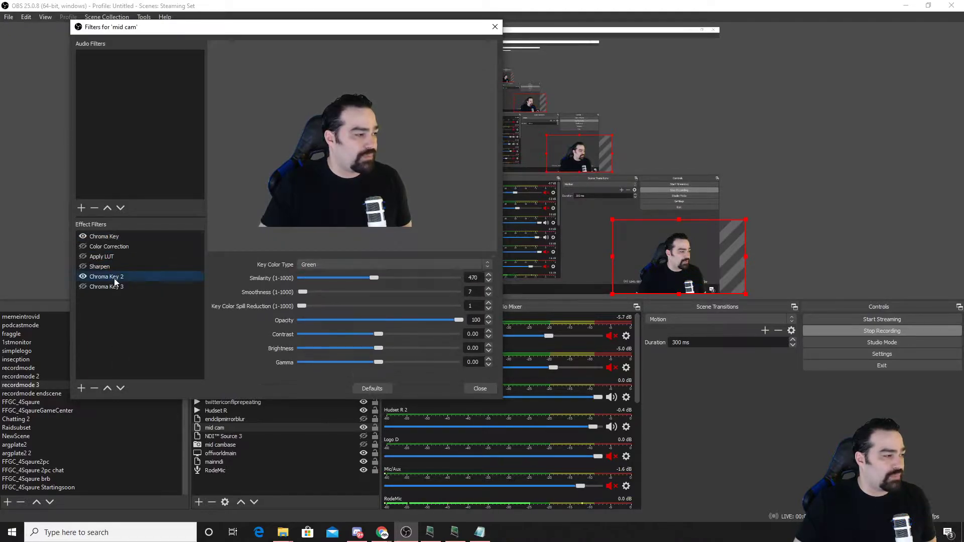
click(108, 388)
click(108, 388)
click(109, 388)
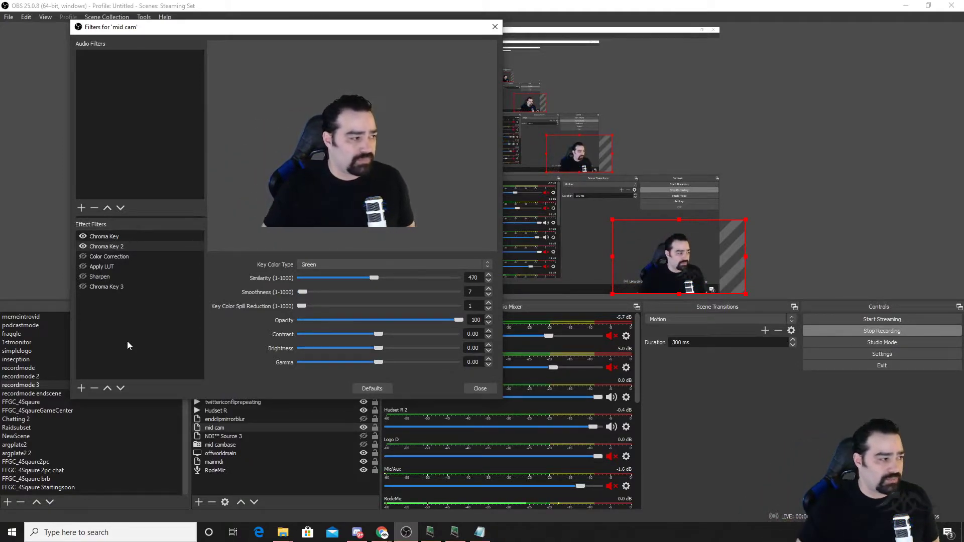
- Enable Color Correction with contrast 0.05, and enable the Sharpen filter placed above Apply LUT
click(108, 257)
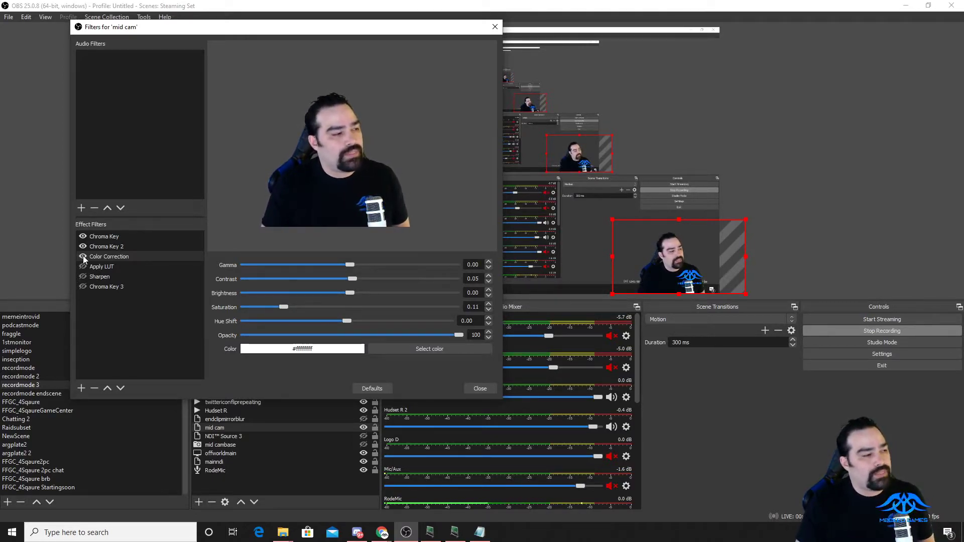
click(116, 277)
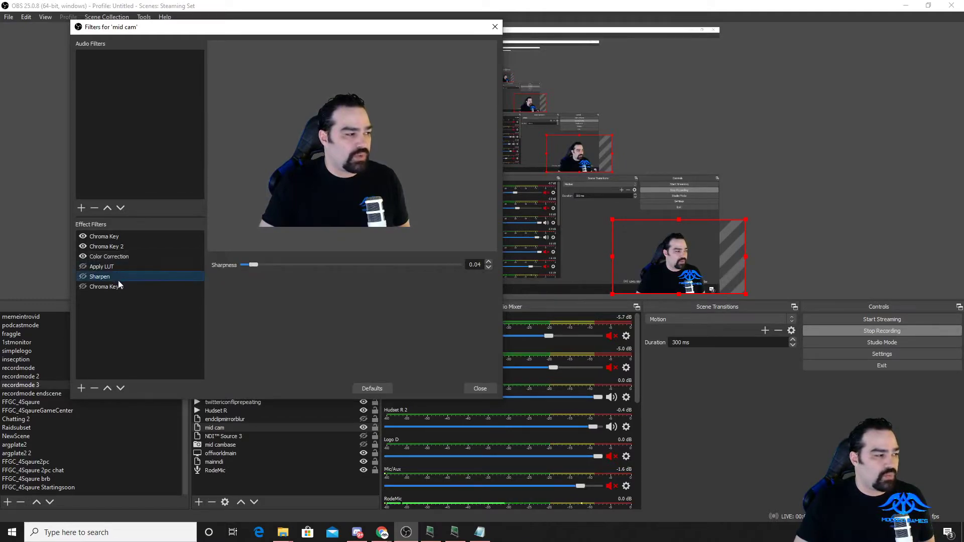
click(107, 388)
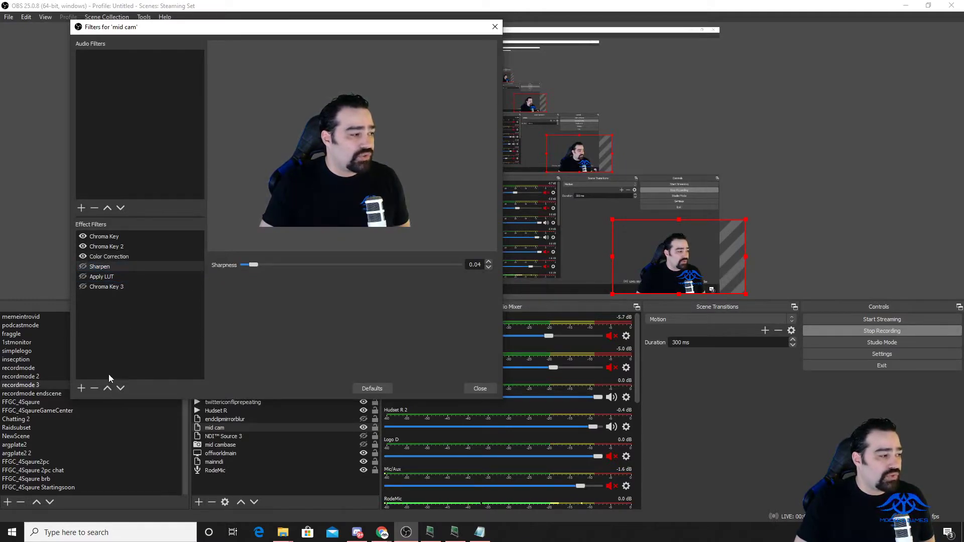
click(83, 267)
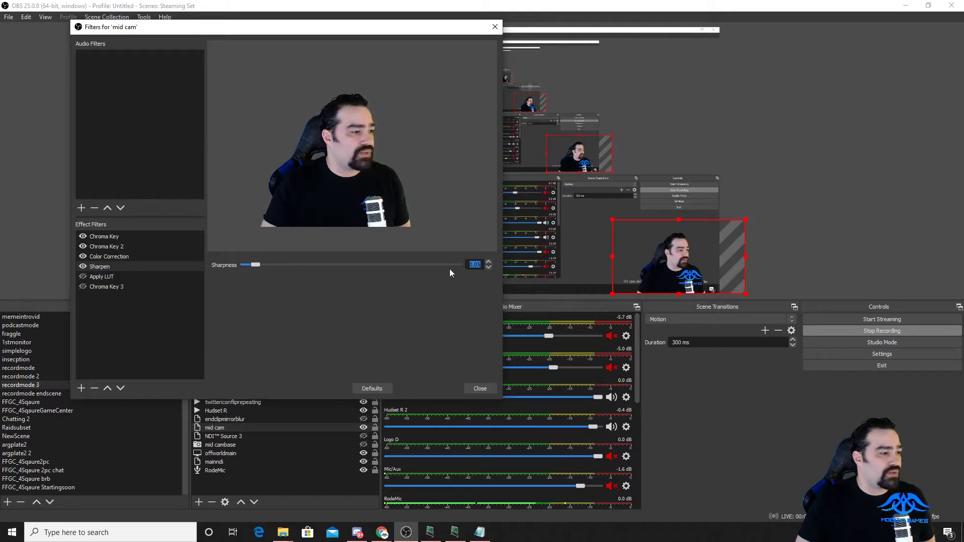
- Enable the Apply LUT filter and load red_isolated.png from the LUTs folder
click(117, 277)
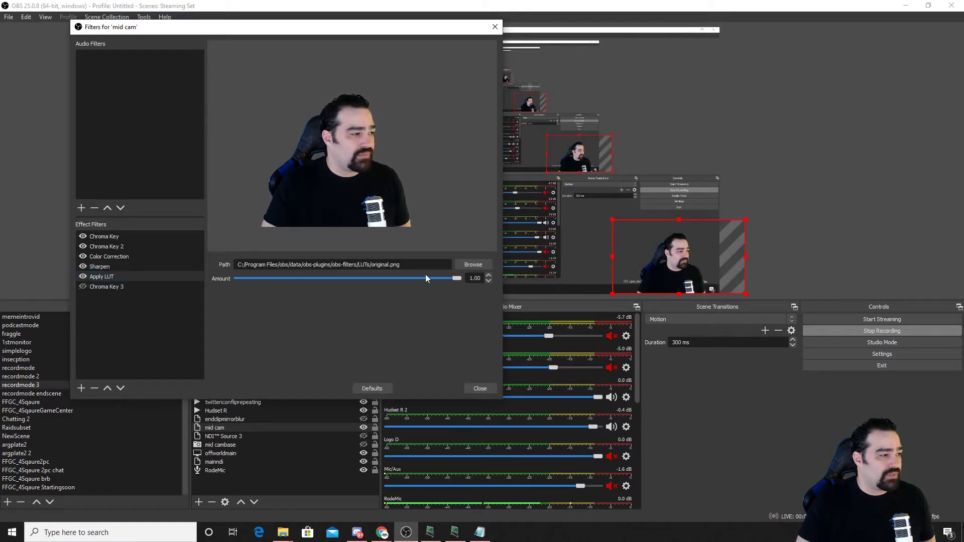
click(482, 266)
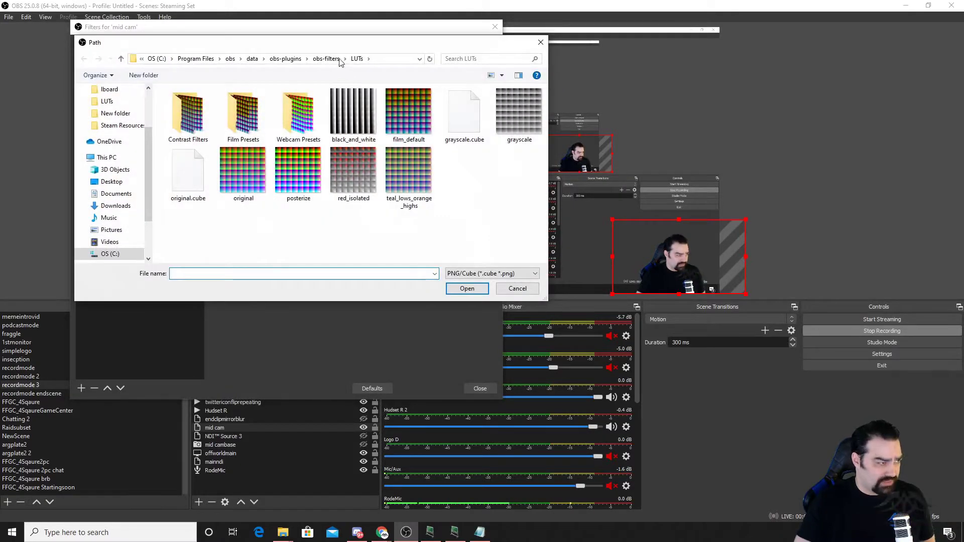
drag(341, 46, 545, 229)
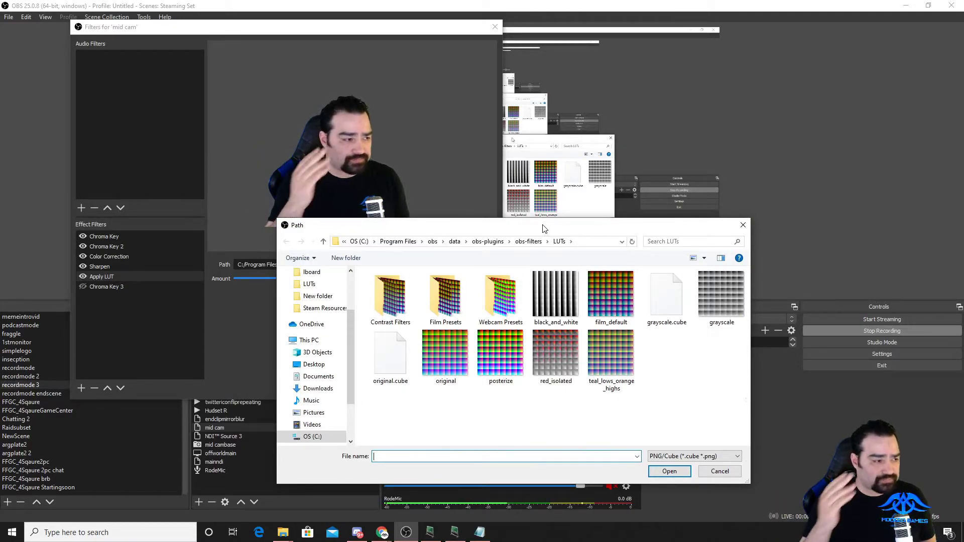
click(564, 347)
double_click(561, 347)
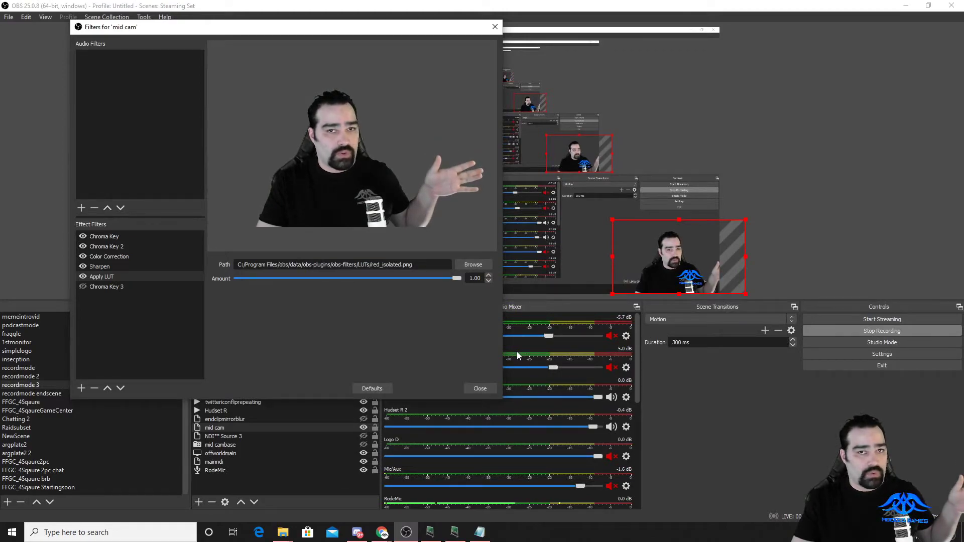
- Try the posterize and film_default images as the Apply LUT file
click(471, 270)
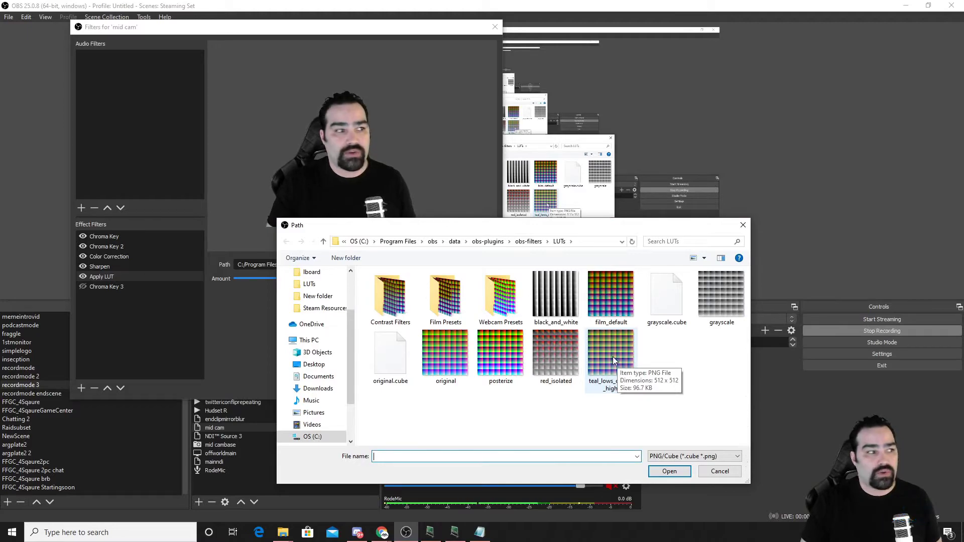
double_click(502, 347)
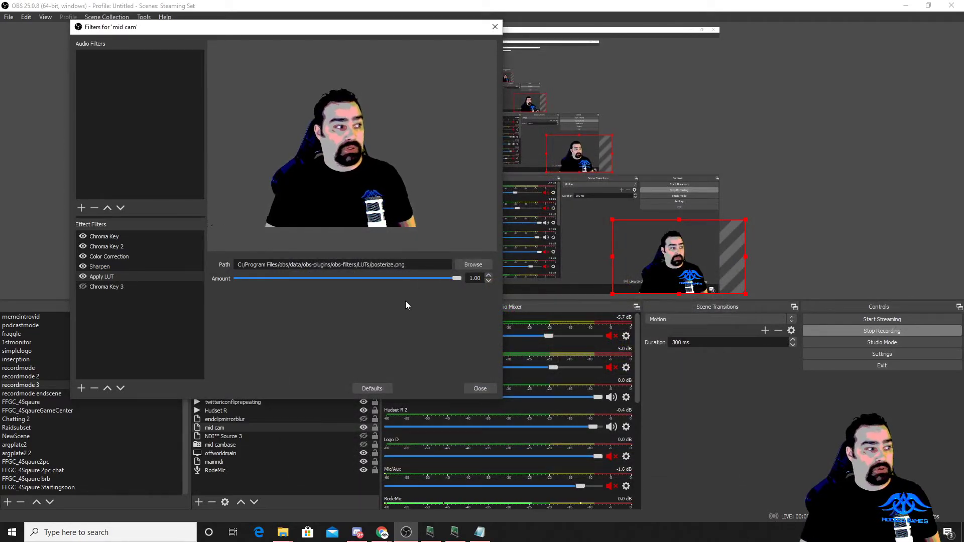
click(459, 264)
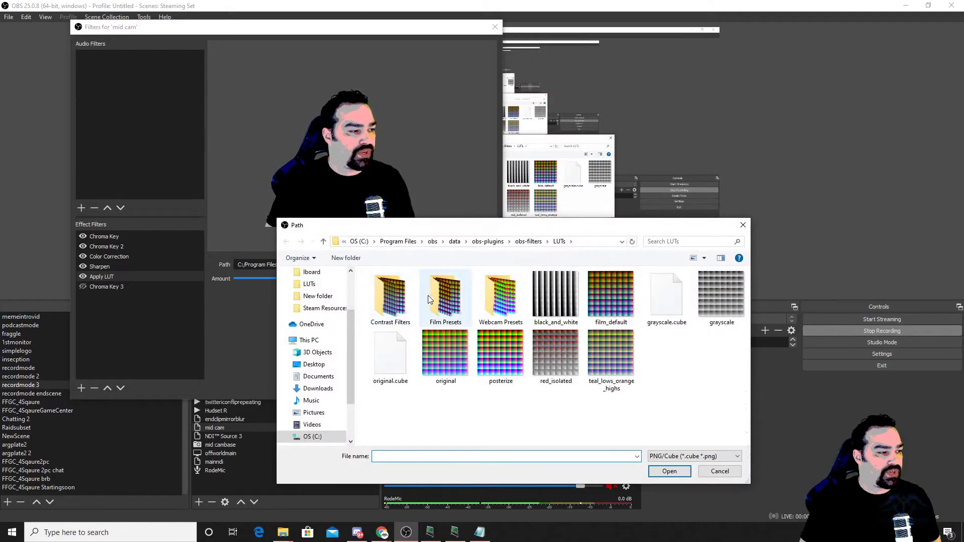
click(440, 336)
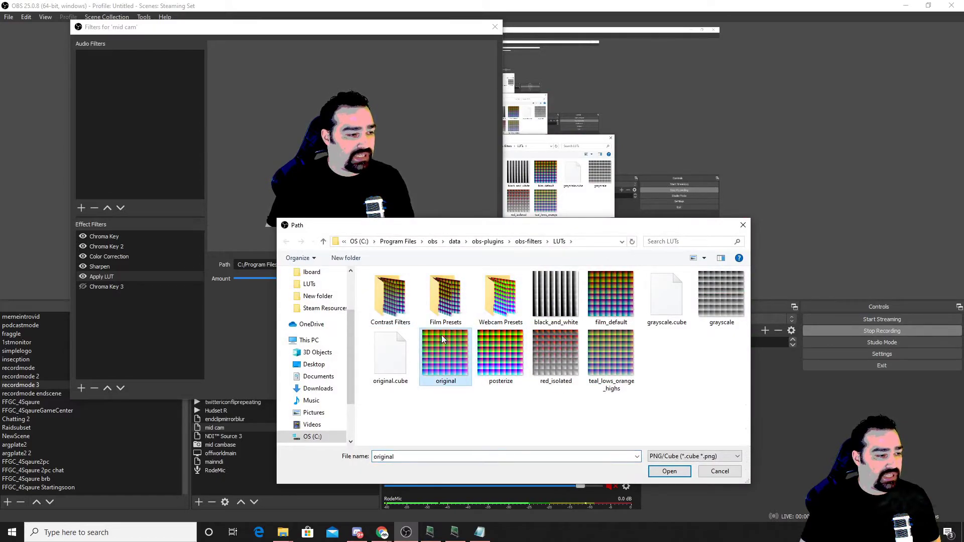
double_click(611, 296)
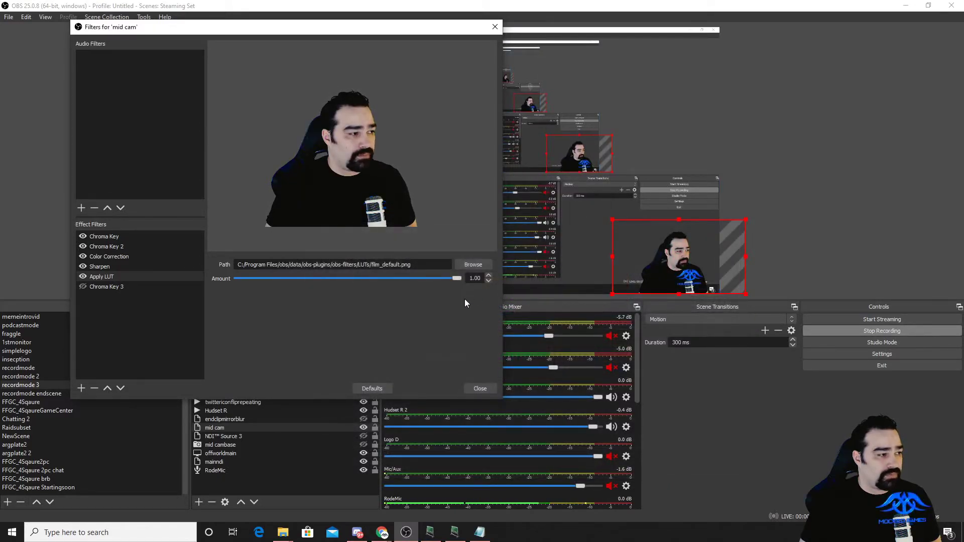
- Load original.png as the Apply LUT file and close the mid cam filters
click(472, 265)
click(446, 340)
double_click(446, 339)
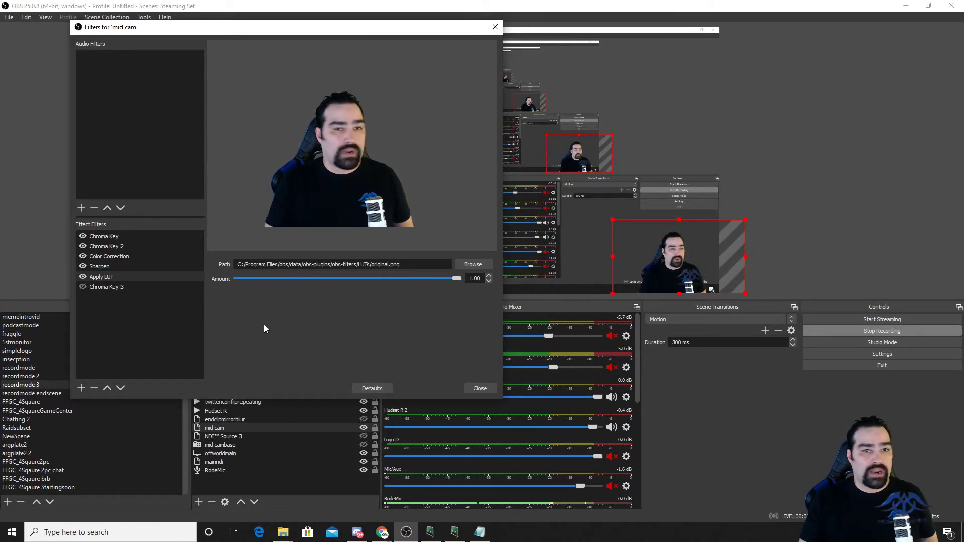
click(477, 390)
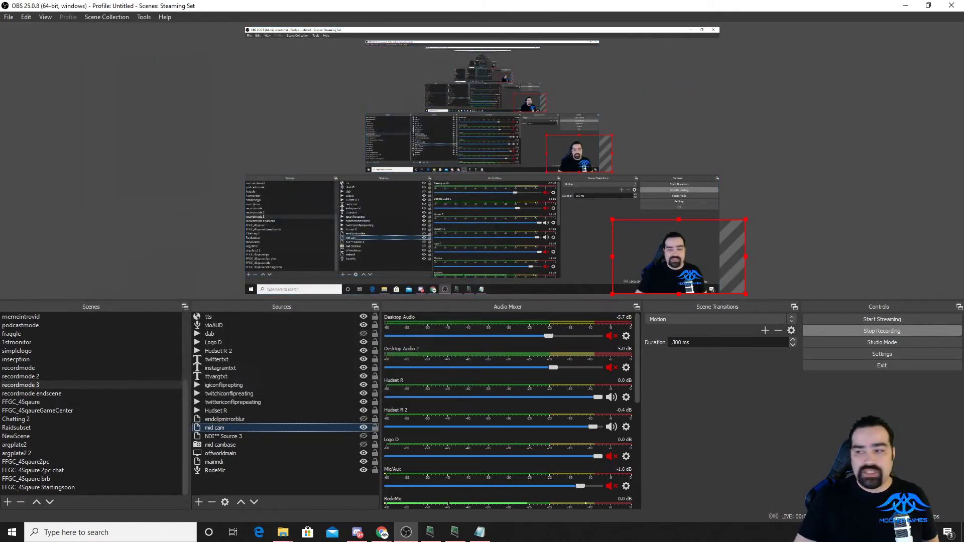